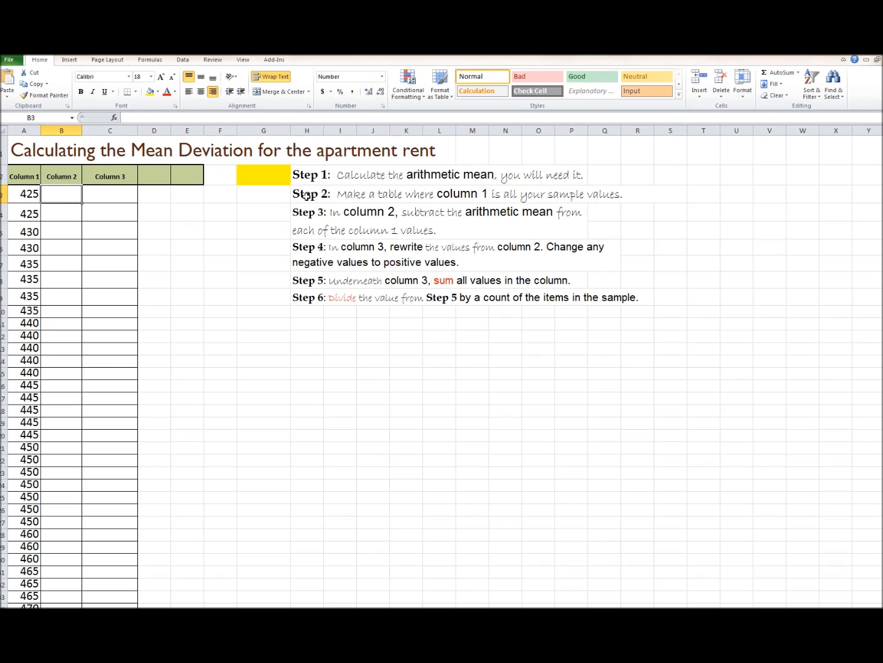
Calculate the arithmetic mean of all the Column 1 rent values in the yellow cell G2 with the AVERAGE function.
click(277, 176)
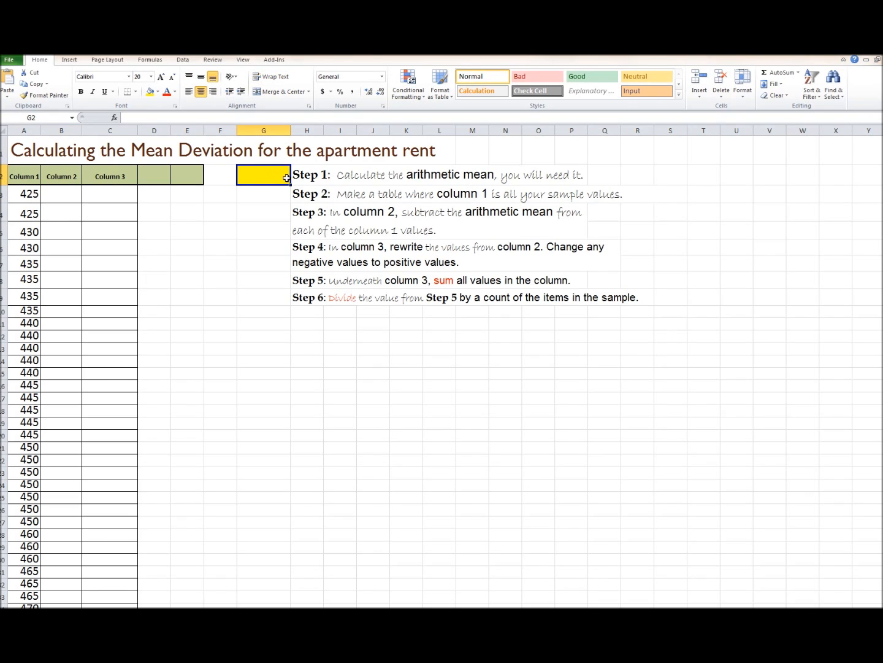
click(799, 73)
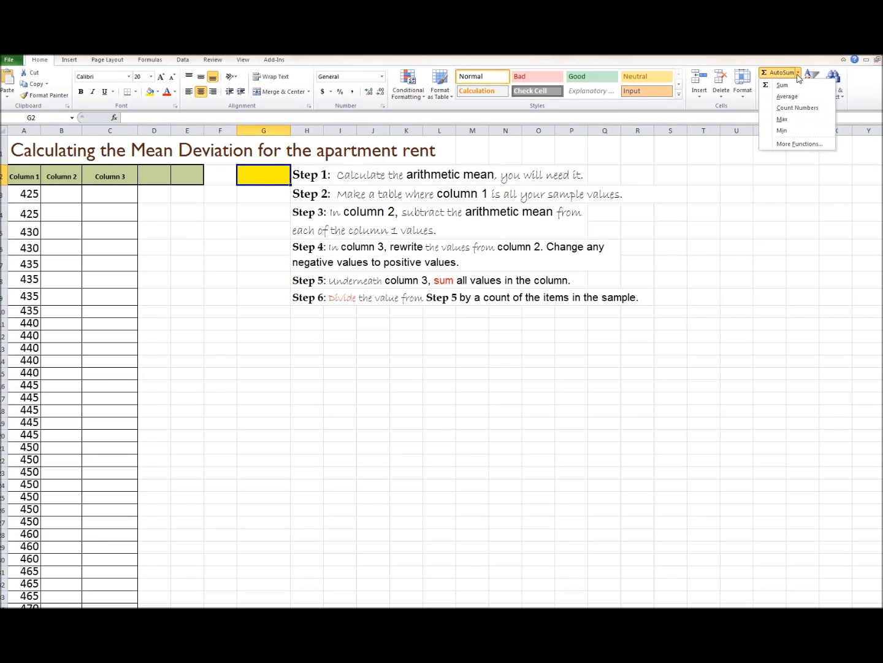
click(788, 96)
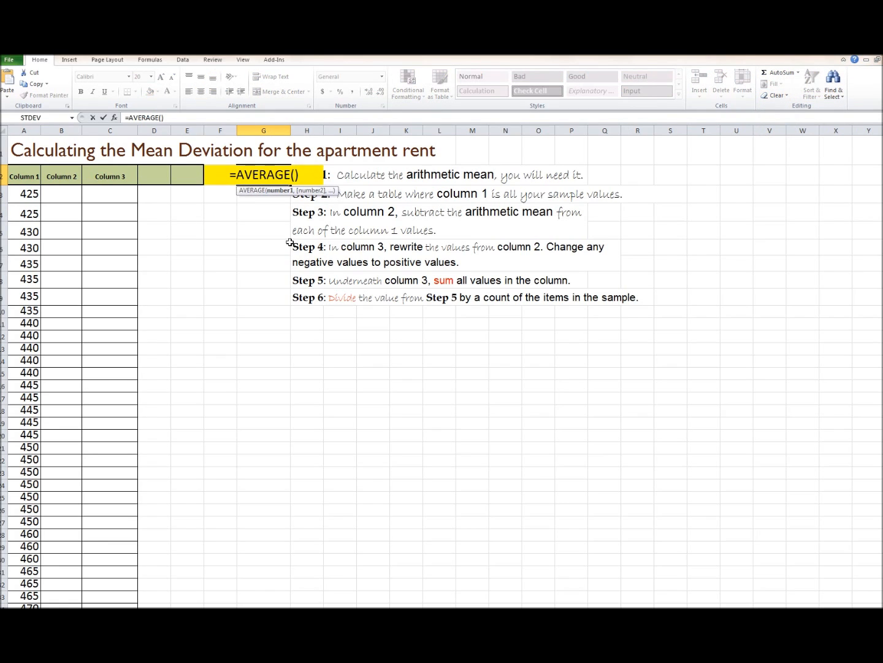
drag(21, 193, 17, 561)
key(Return)
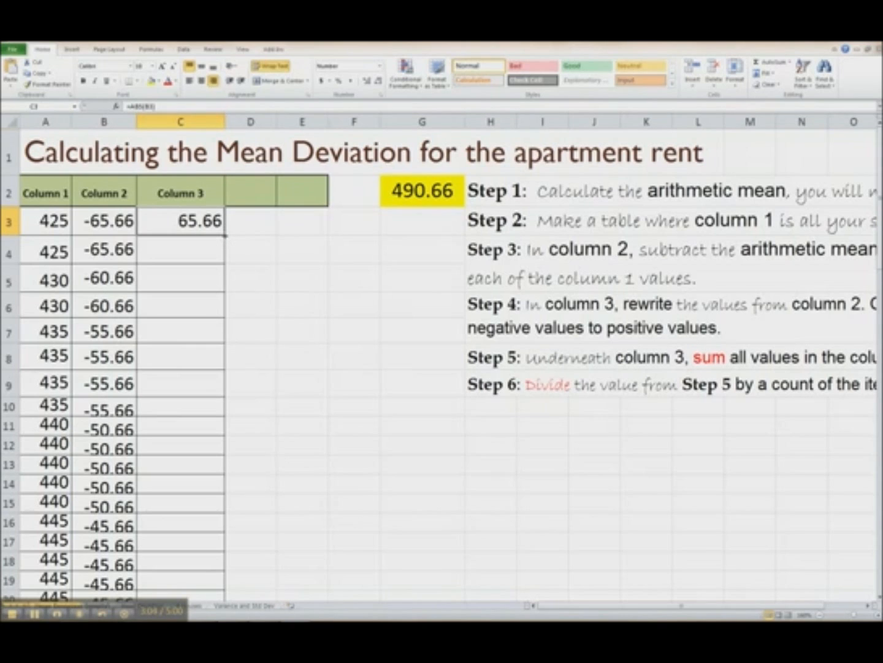
Fill the absolute-value formula =ABS(B3) from C3 down Column 3 to C72.
drag(225, 235, 196, 516)
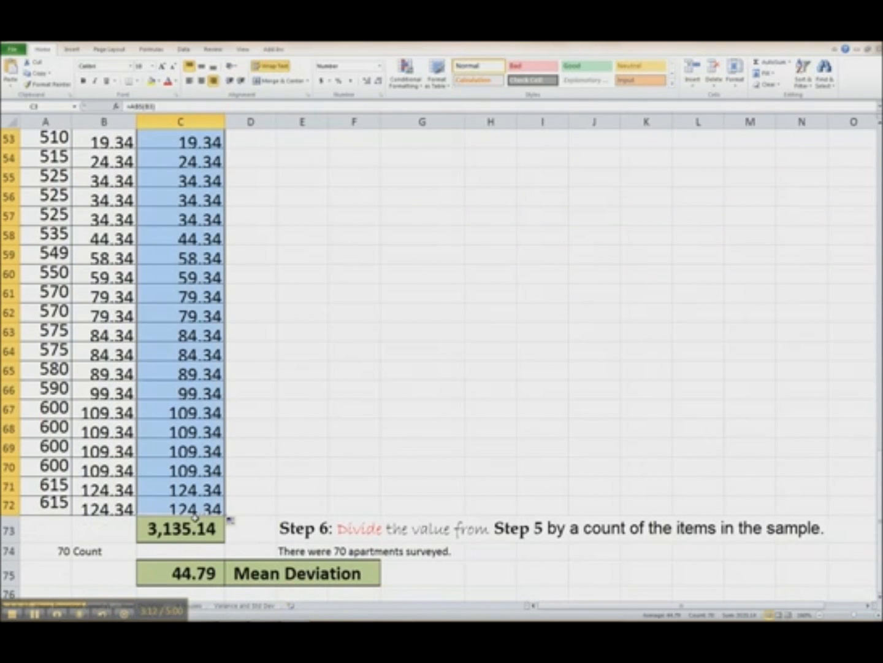
scroll(243, 481, up, 17)
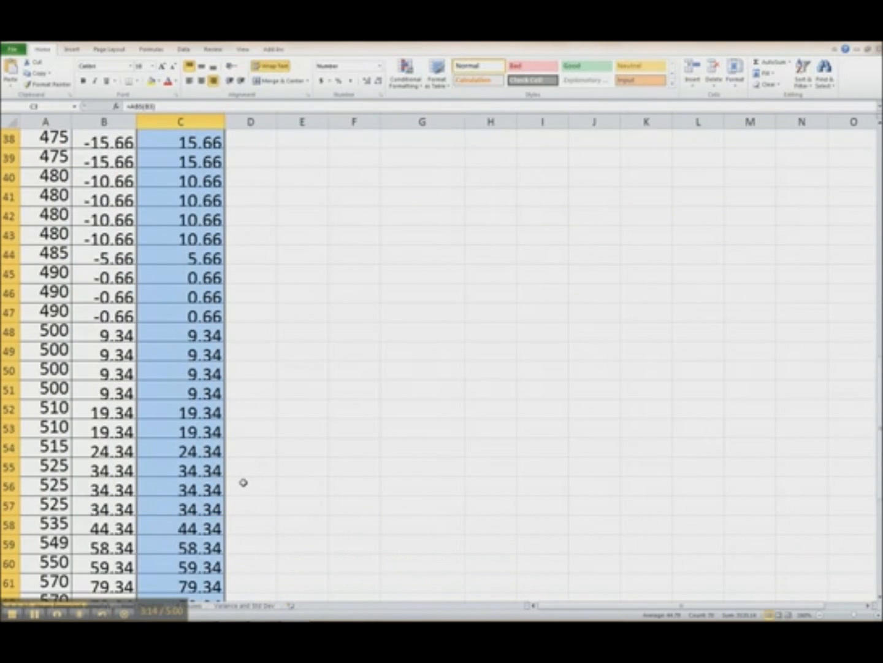
scroll(240, 483, down, 1)
scroll(239, 483, up, 1)
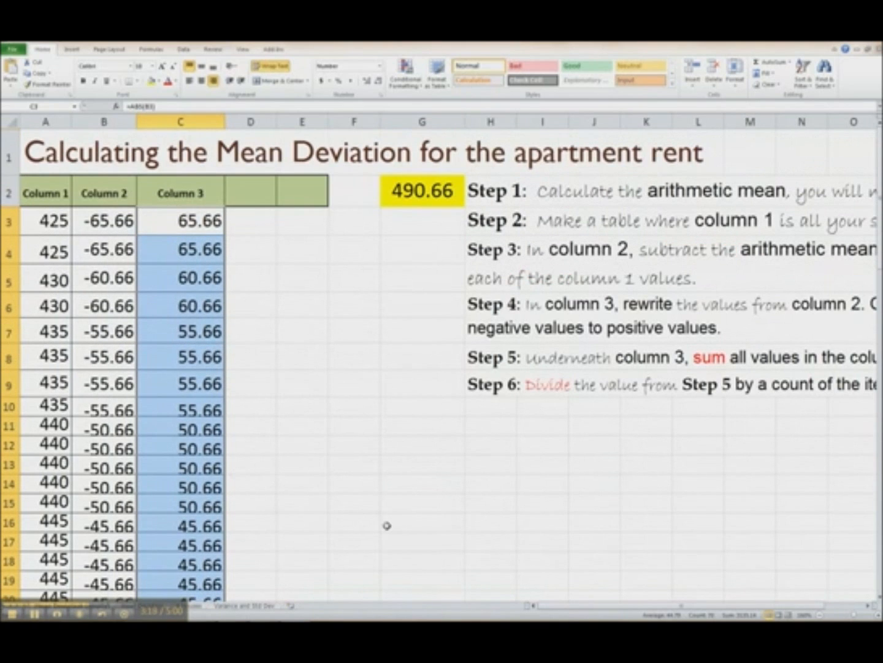
Review the Step 5 instruction and examine the sum formula underneath Column 3 in C73.
drag(560, 609, 580, 589)
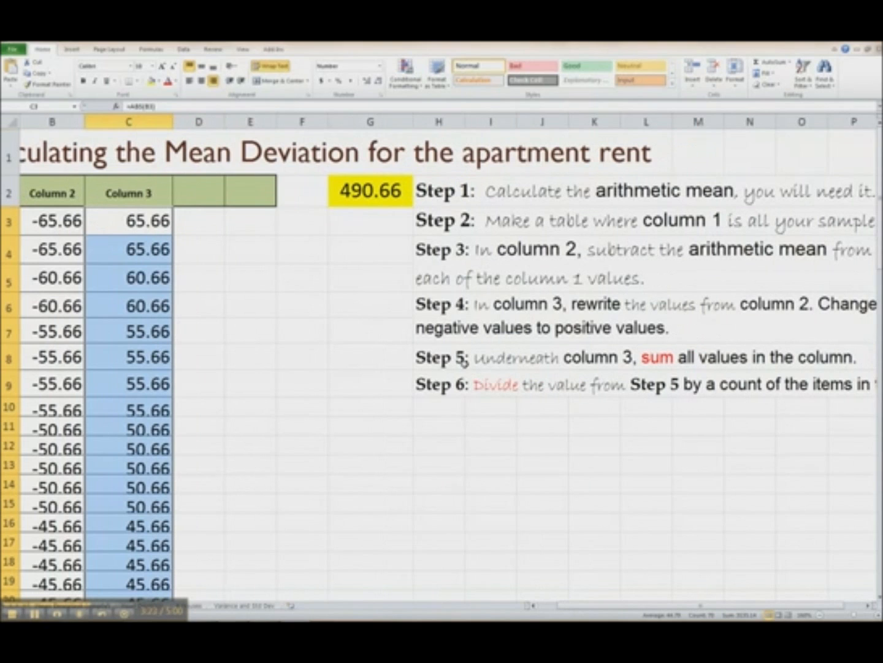
click(442, 361)
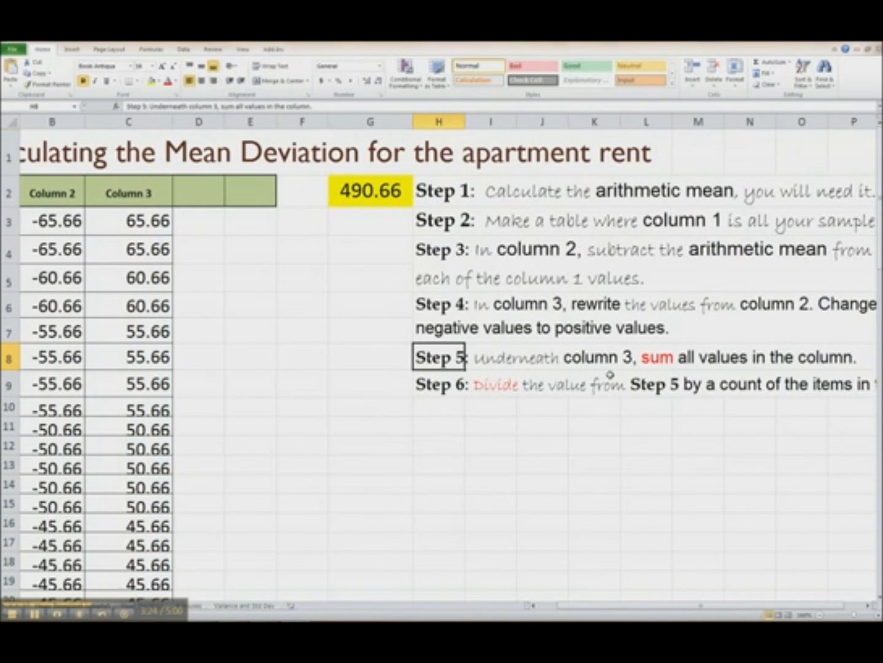
scroll(145, 396, down, 20)
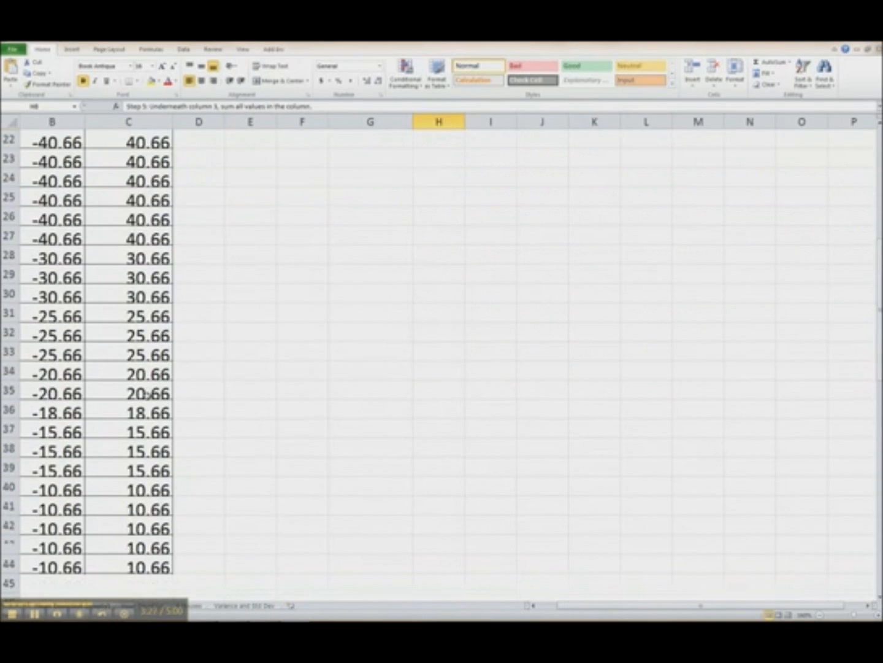
scroll(145, 398, up, 1)
click(150, 372)
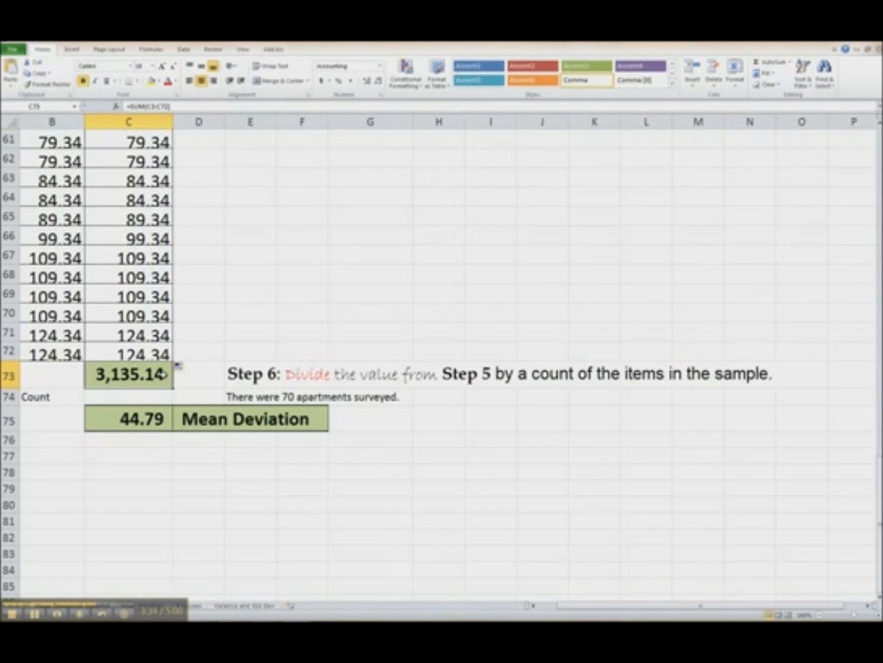
scroll(354, 361, up, 17)
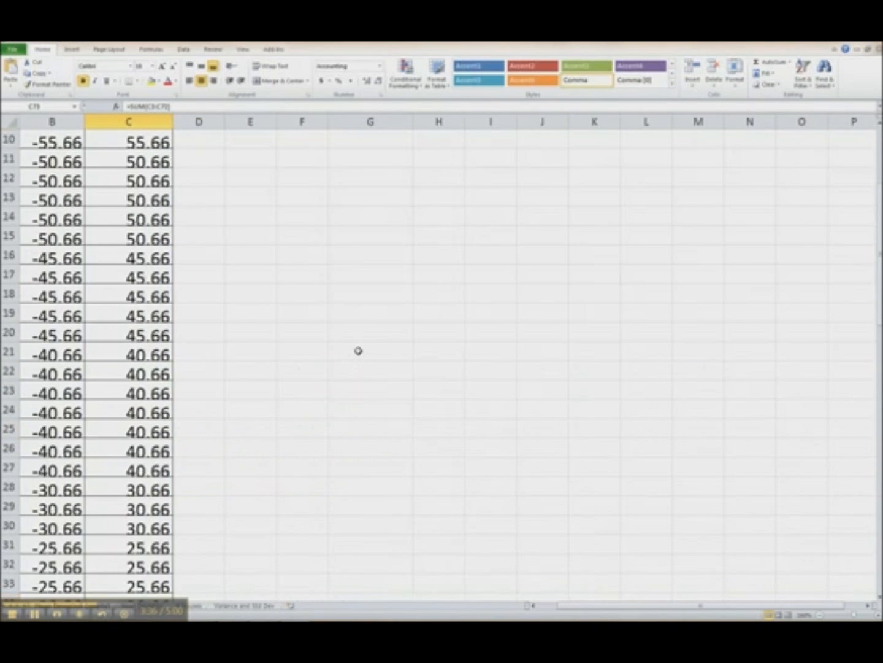
scroll(360, 352, up, 3)
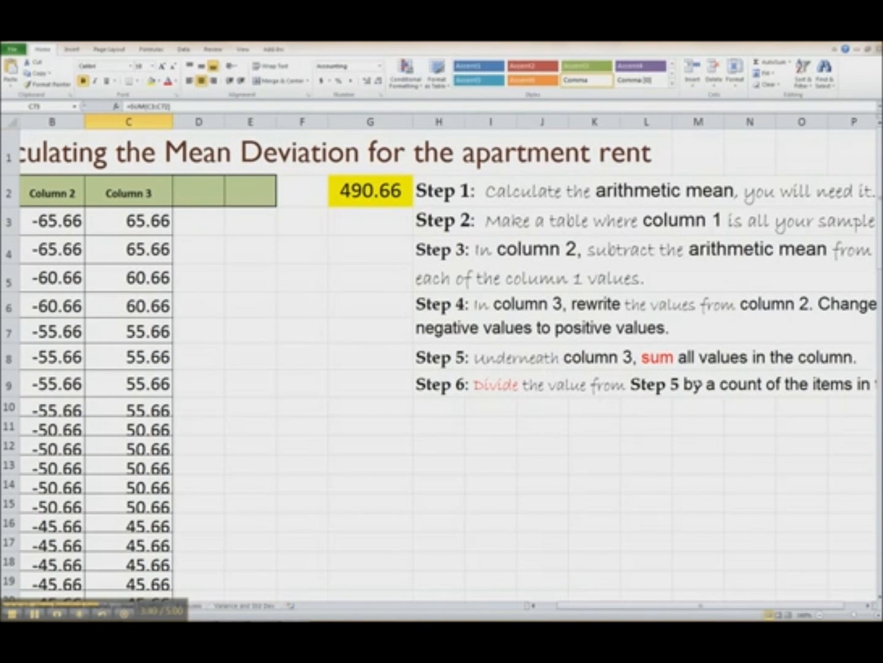
Examine the count in A74, the sum in C73 and the mean deviation formula in C75 with its cell references.
scroll(397, 417, down, 15)
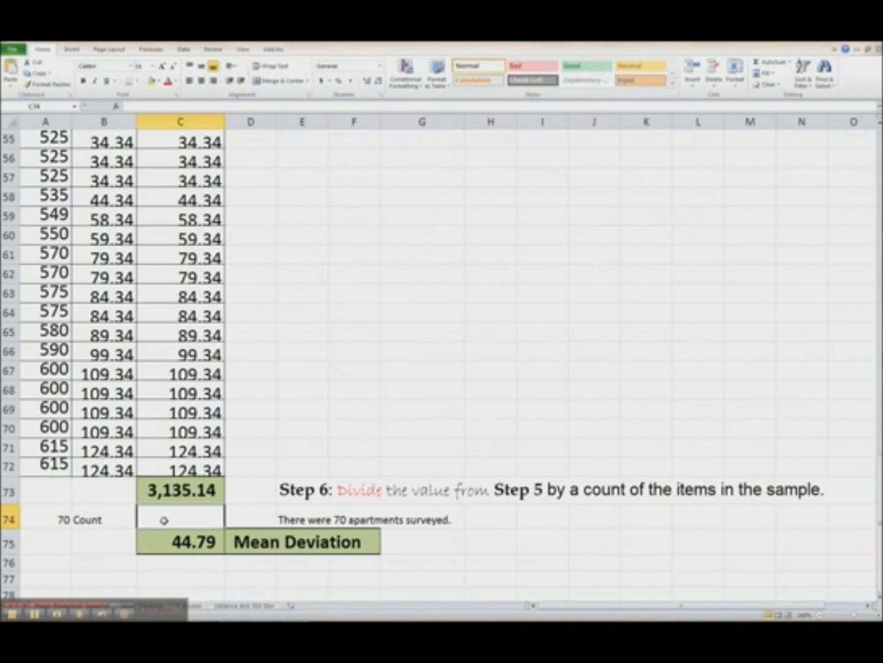
click(61, 519)
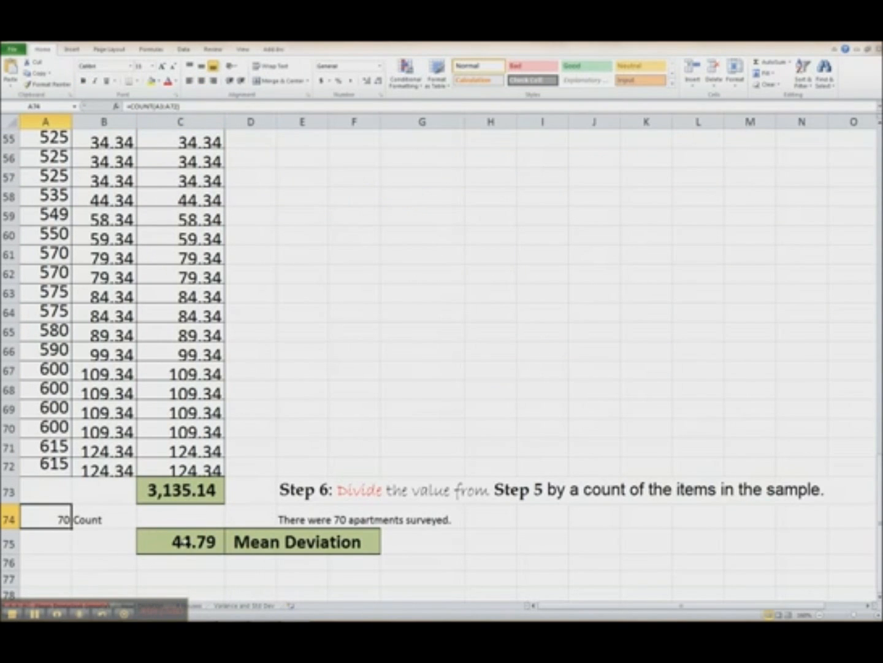
click(194, 489)
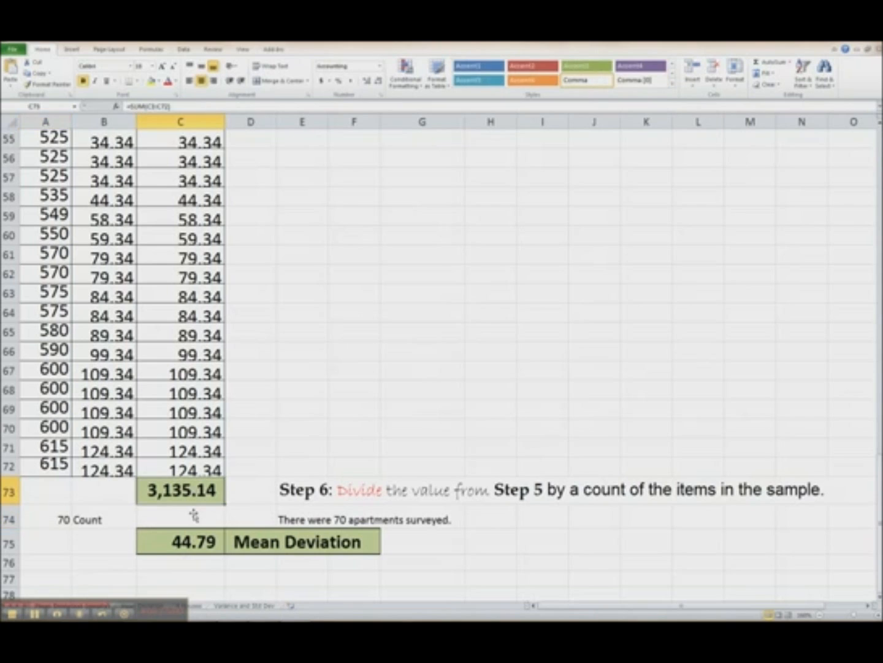
click(194, 541)
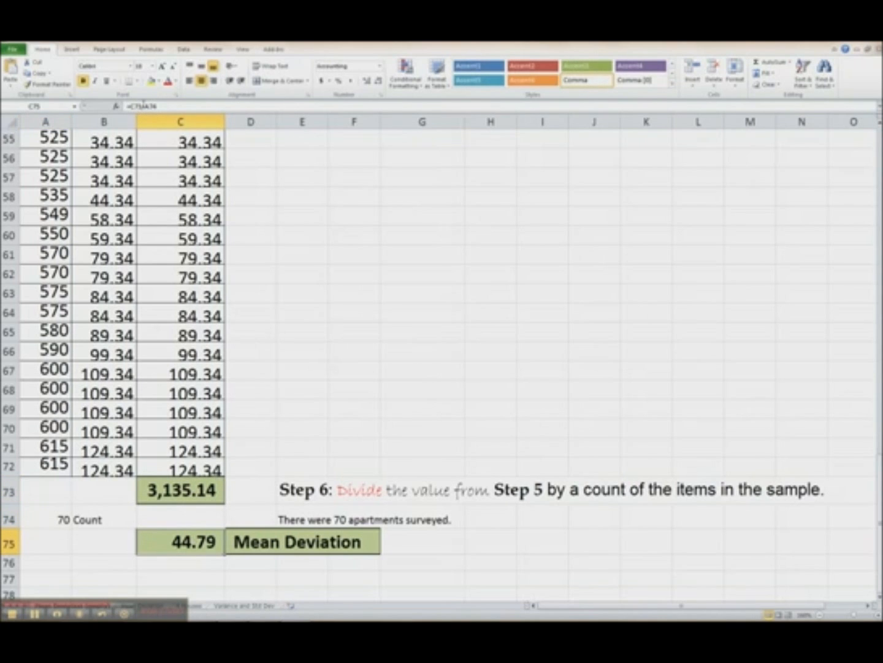
key(F2)
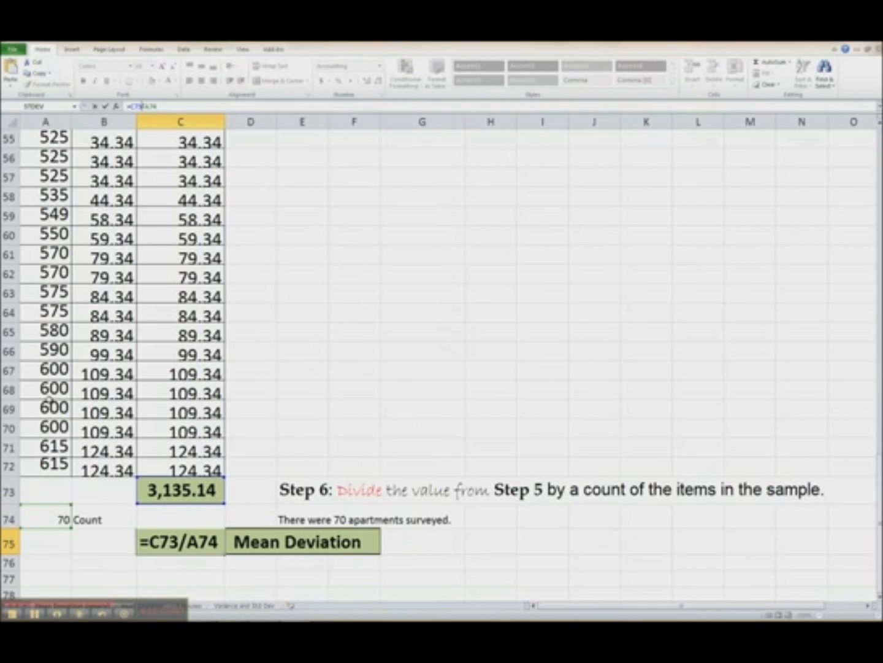
key(Return)
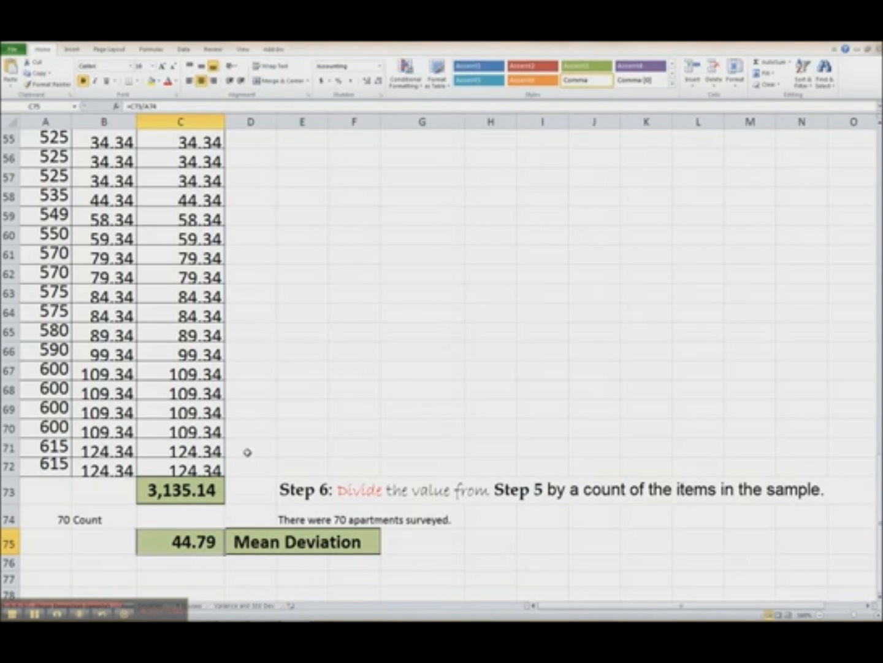
Label F66 "Range" and calculate the highest rent minus the lowest rent (A72 minus A3) in G66.
click(349, 353)
text(Range)
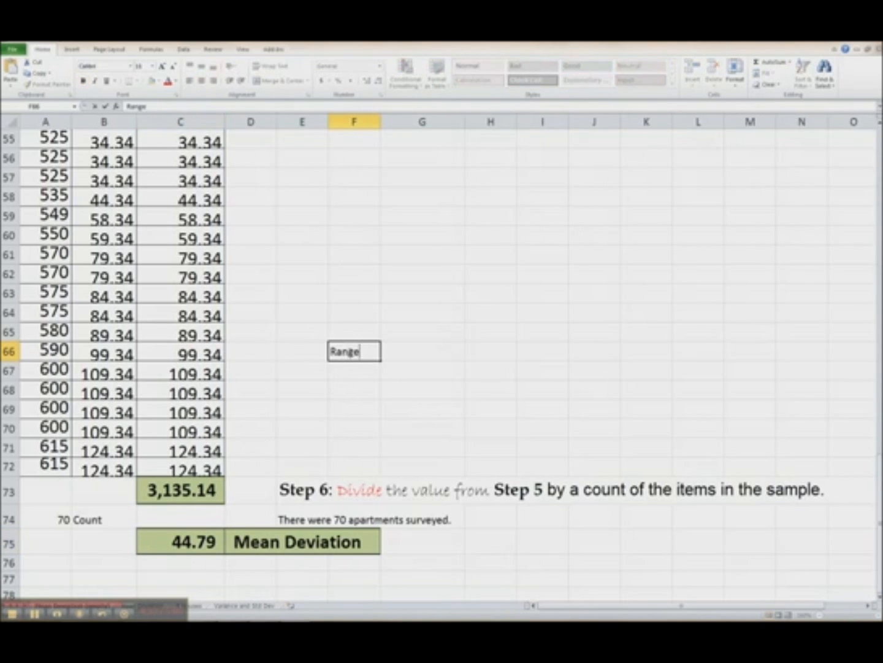
key(Tab)
text(=)
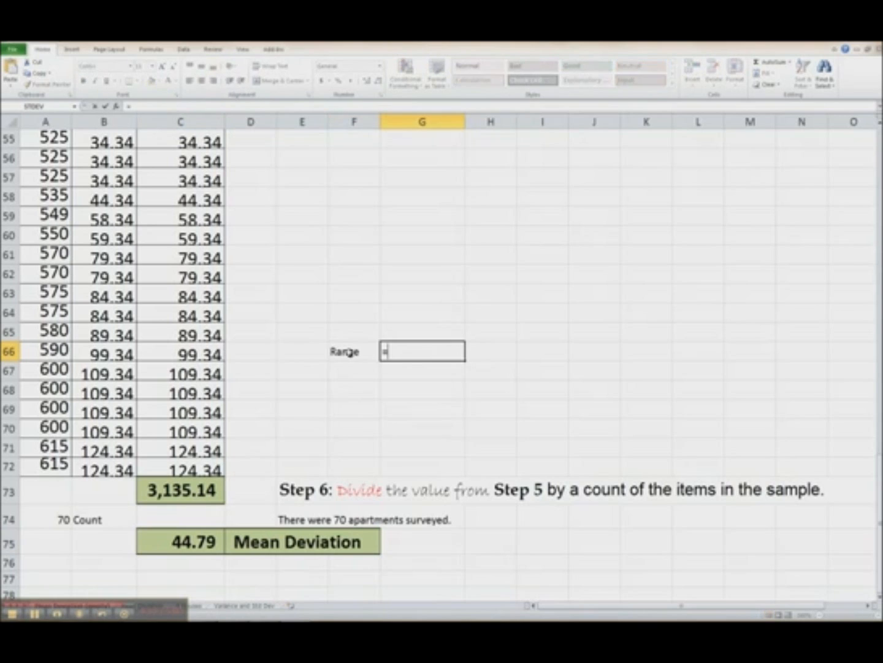
click(54, 466)
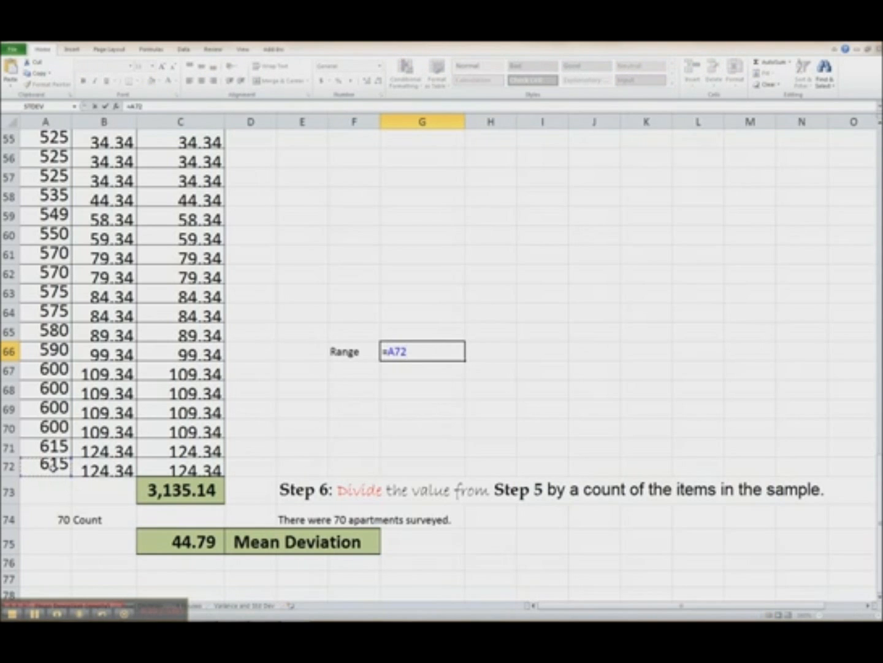
drag(881, 504, 882, 141)
click(46, 221)
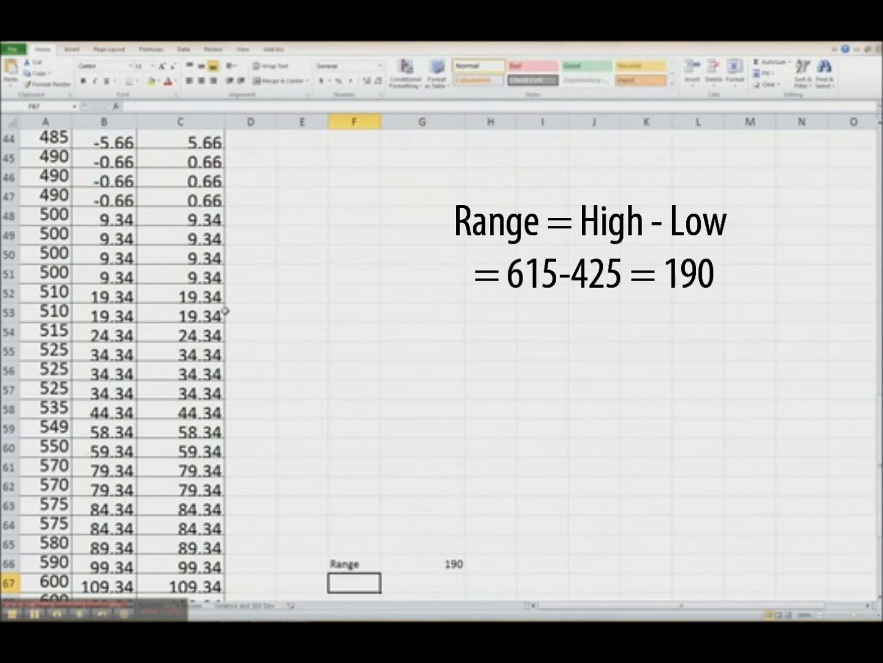
scroll(272, 339, down, 4)
scroll(289, 349, down, 1)
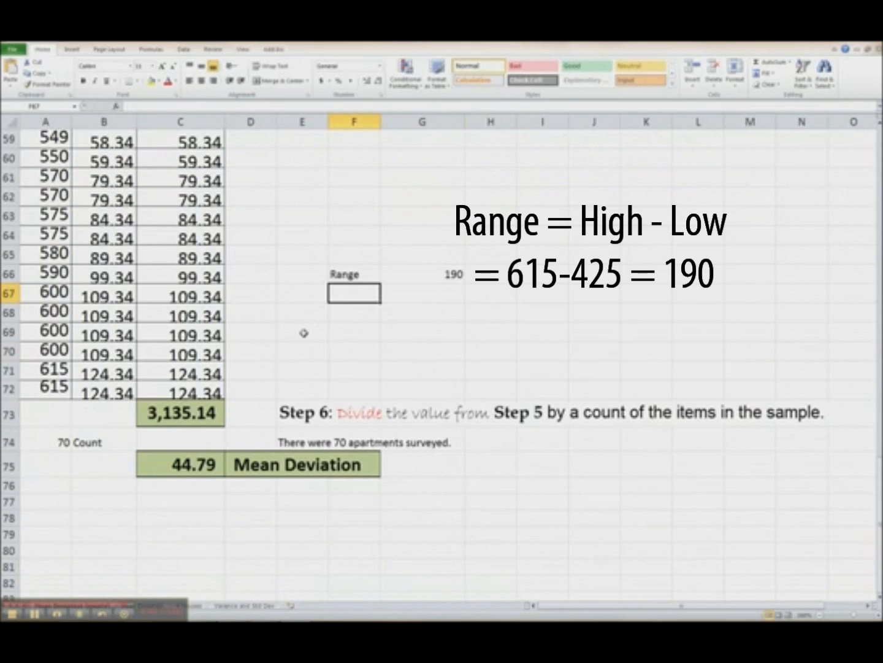